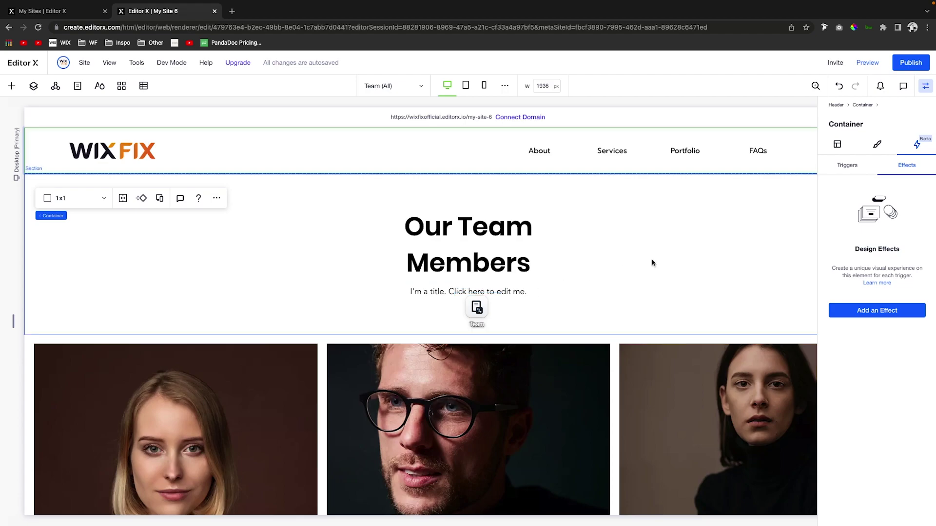
pyautogui.scroll(-5, 652, 260)
pyautogui.scroll(5, 652, 259)
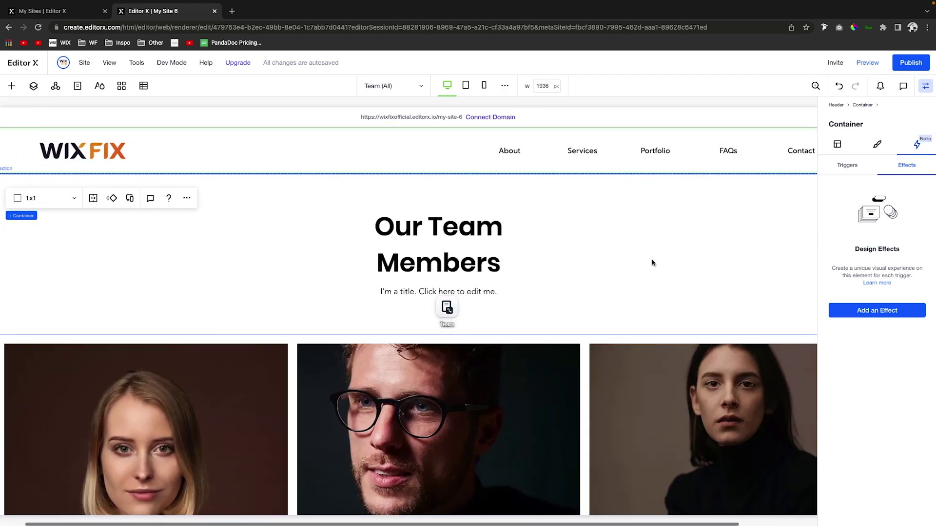
pyautogui.hscroll(3, 652, 262)
pyautogui.hscroll(-3, 652, 262)
pyautogui.hscroll(2, 652, 263)
pyautogui.hscroll(-2, 652, 262)
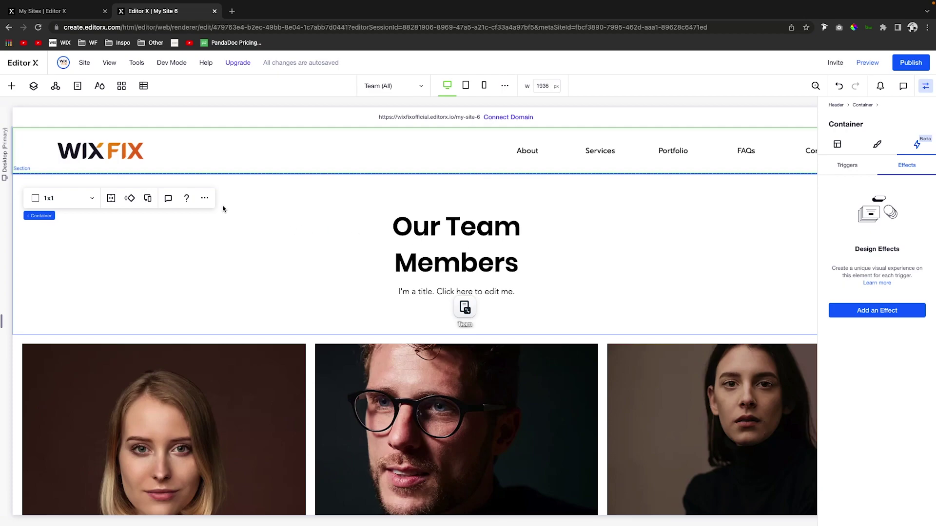
pyautogui.scroll(-2, 306, 267)
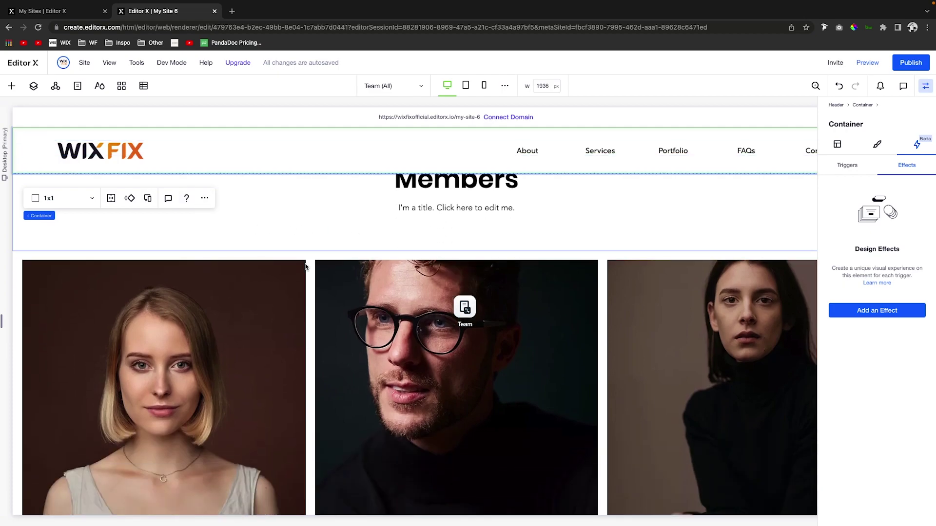
pyautogui.scroll(2, 307, 267)
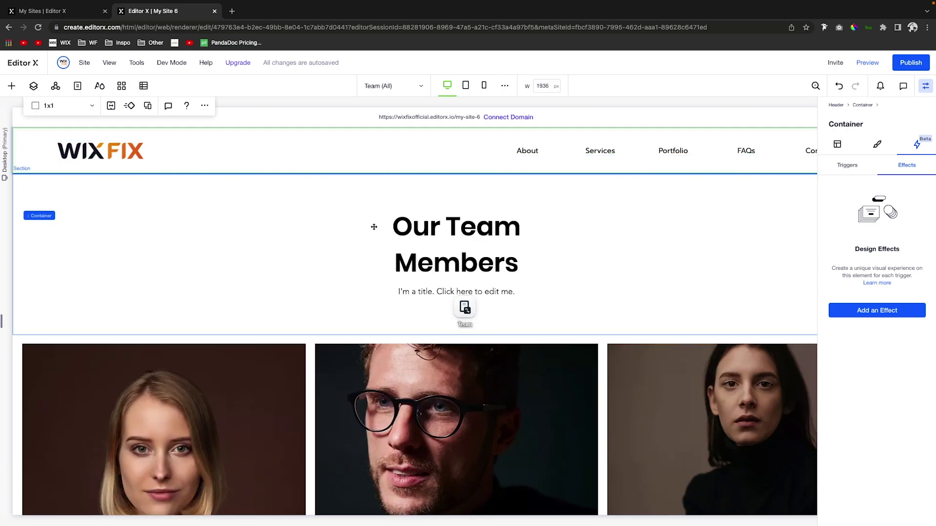
# - Add a new field of type Rich Content to the Team collection and save it
pyautogui.click(465, 309)
pyautogui.click(474, 267)
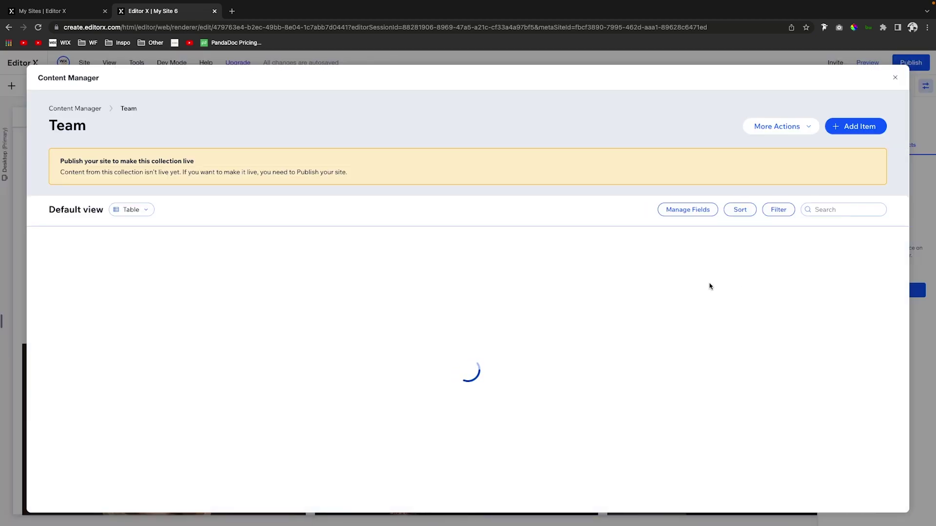
pyautogui.hscroll(5, 585, 276)
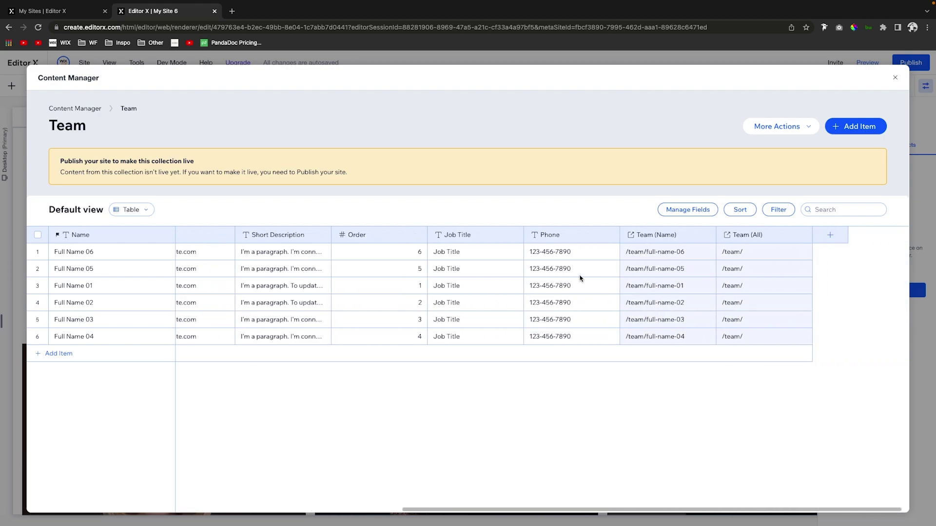
pyautogui.click(831, 235)
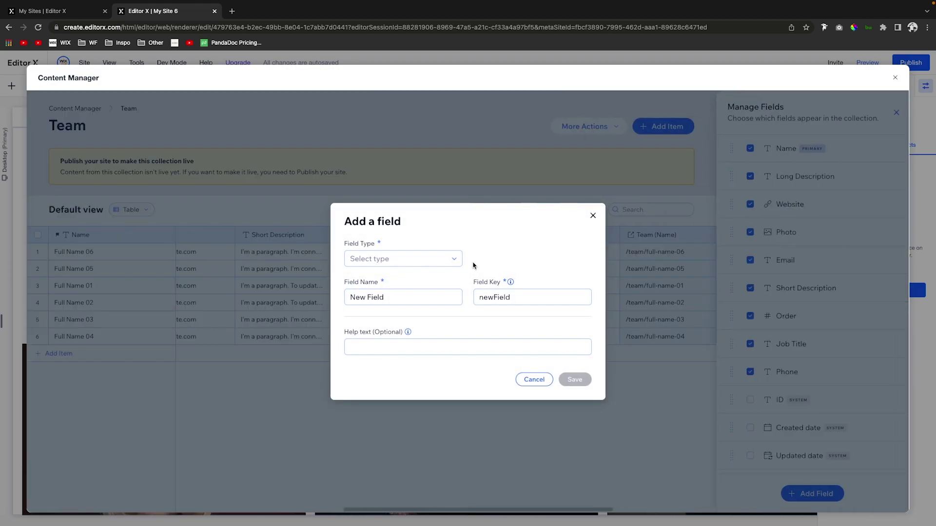
pyautogui.click(425, 261)
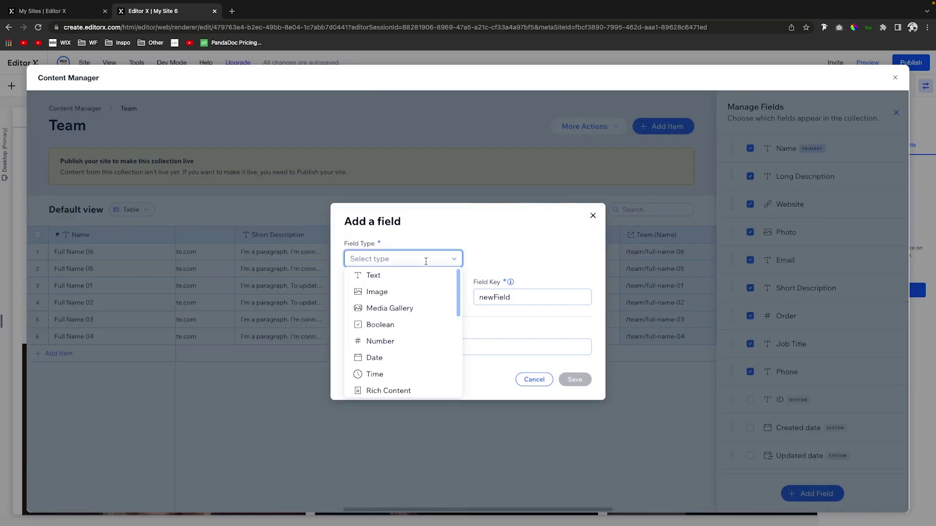
pyautogui.click(411, 389)
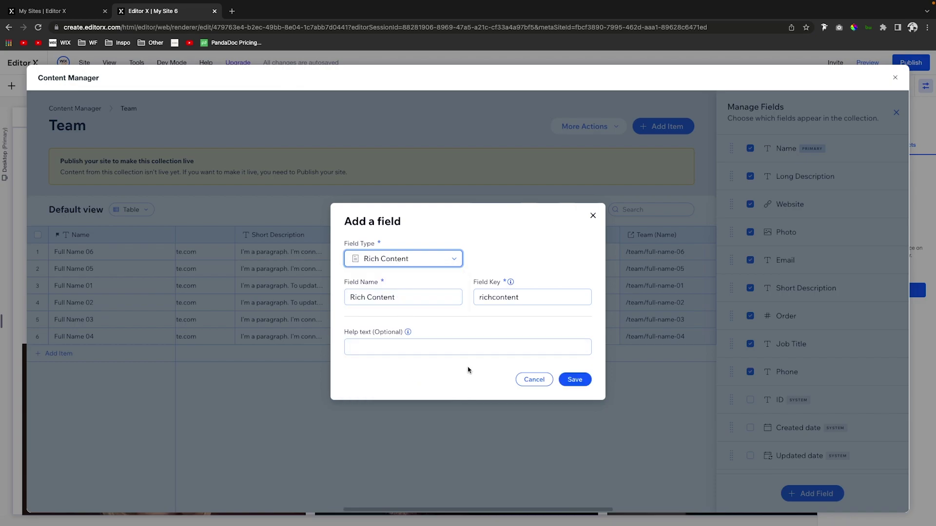
pyautogui.click(575, 380)
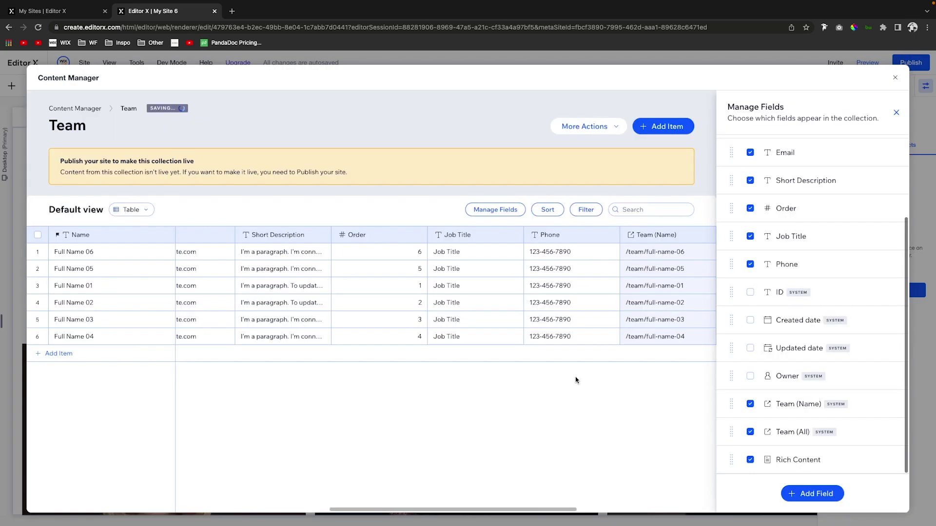
pyautogui.click(558, 252)
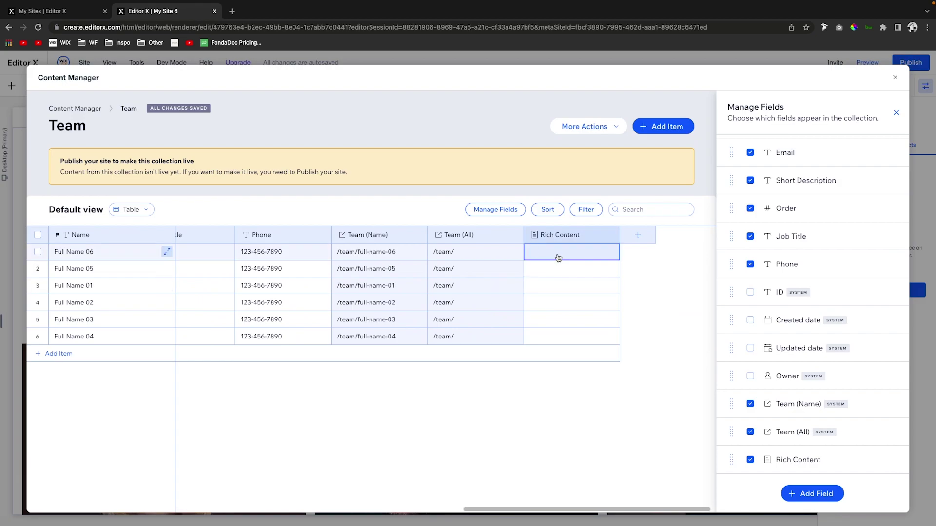
# - Insert a divider with an empty line below it in Full Name 06's Rich Content field
pyautogui.click(558, 257)
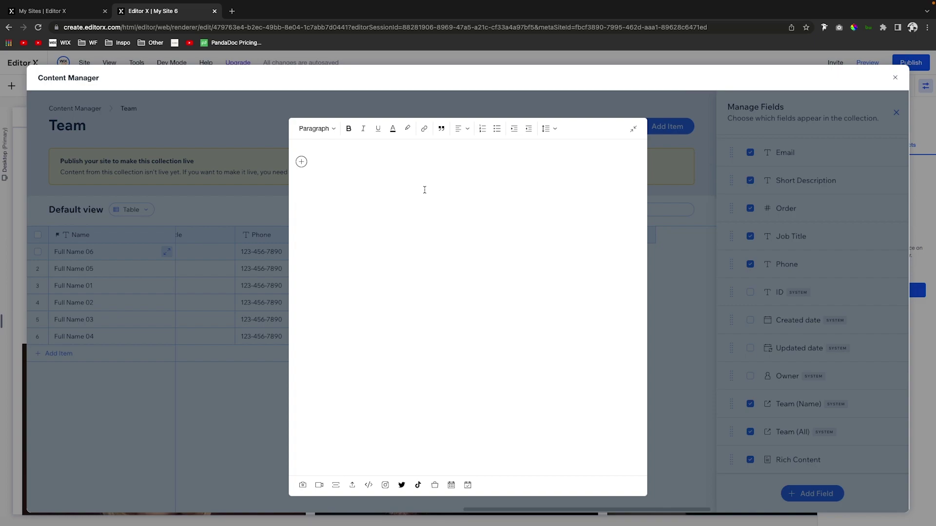
pyautogui.click(319, 130)
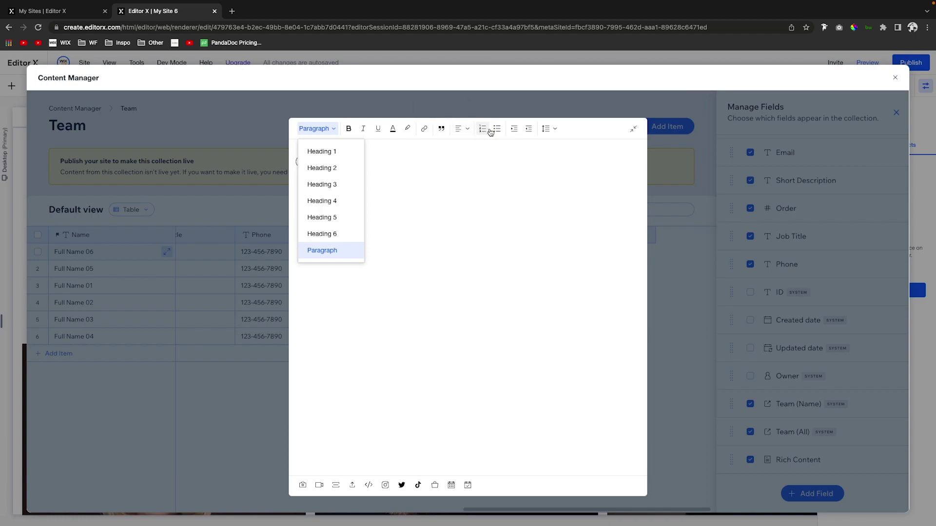
pyautogui.click(478, 362)
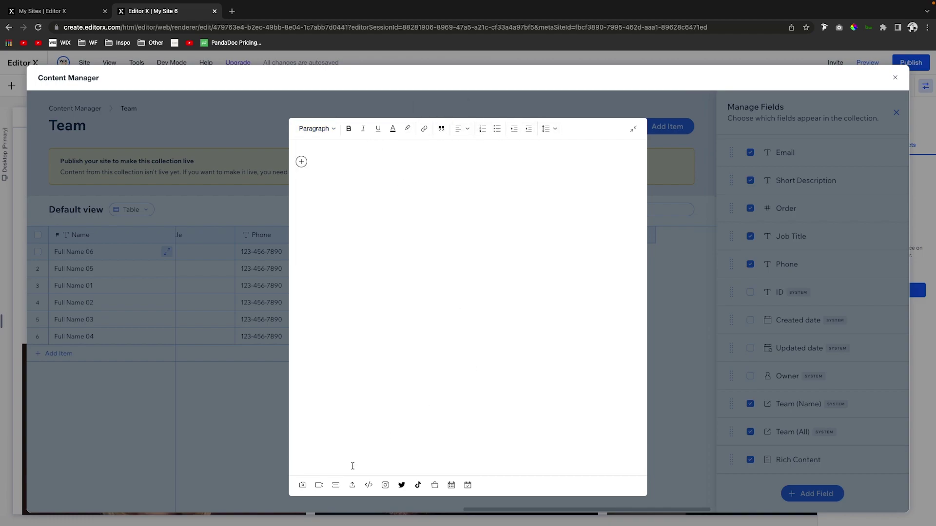
pyautogui.click(336, 486)
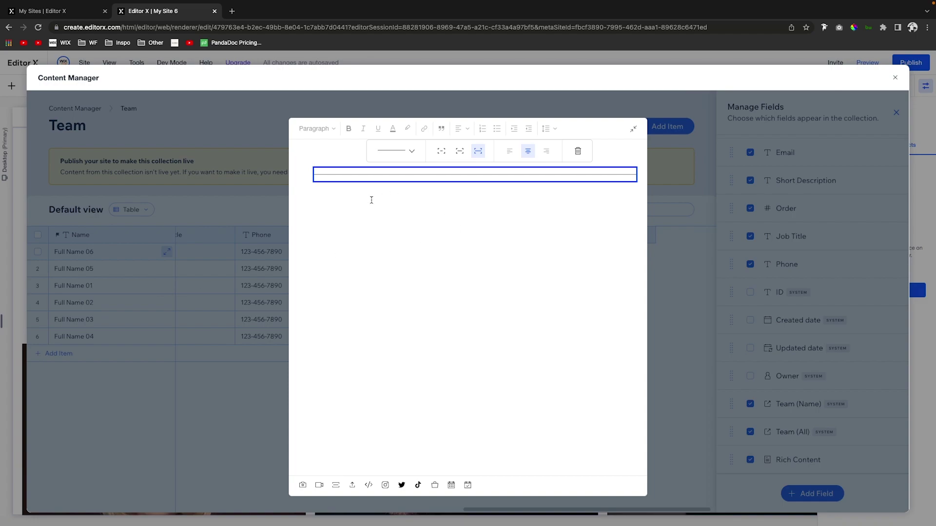
pyautogui.click(330, 198)
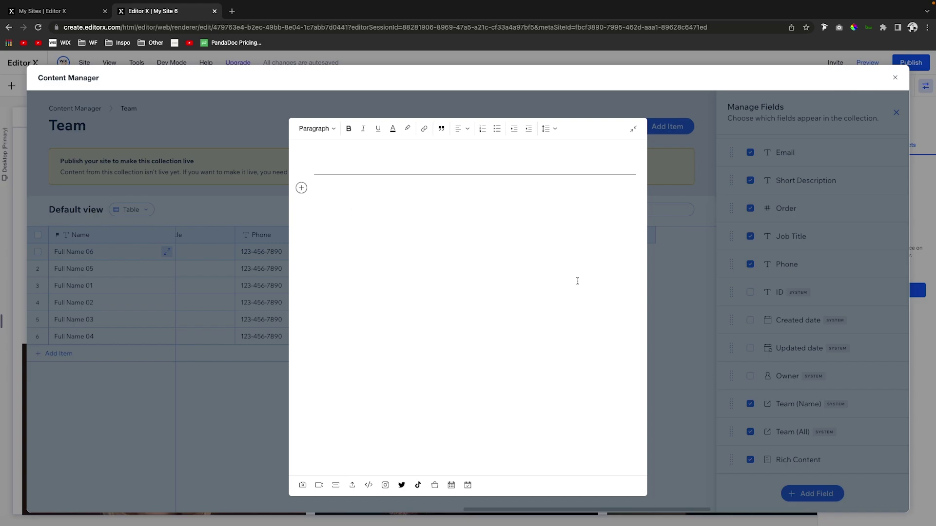
# - Switch to the Team (Name) page and add a Blank section below the profile section
pyautogui.click(894, 78)
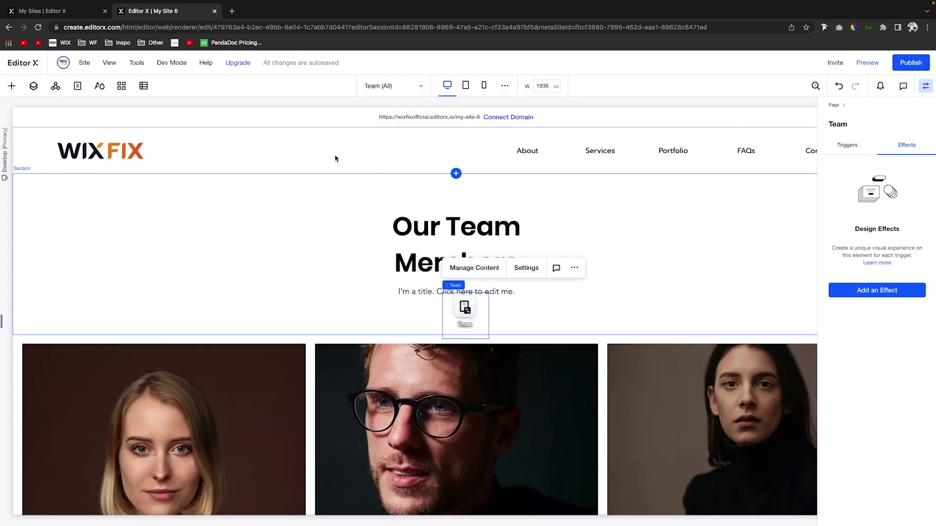
pyautogui.click(387, 87)
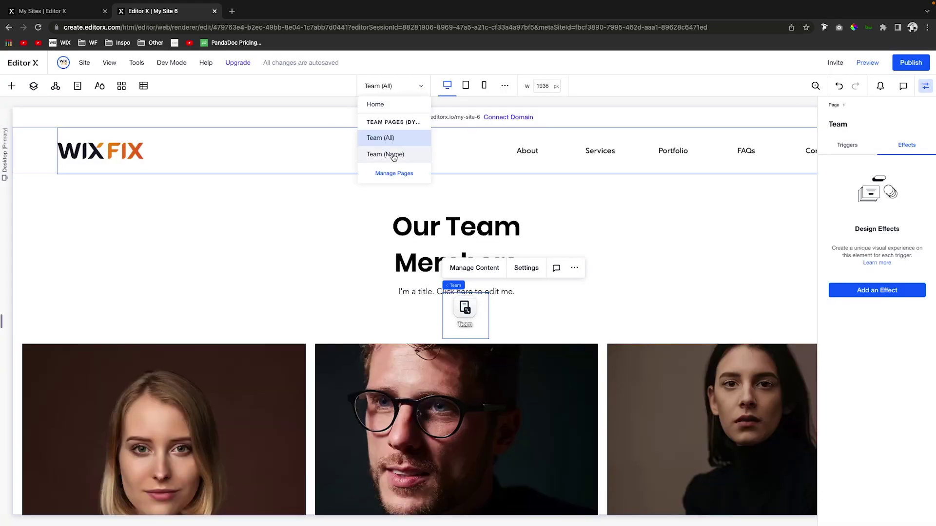
pyautogui.click(393, 155)
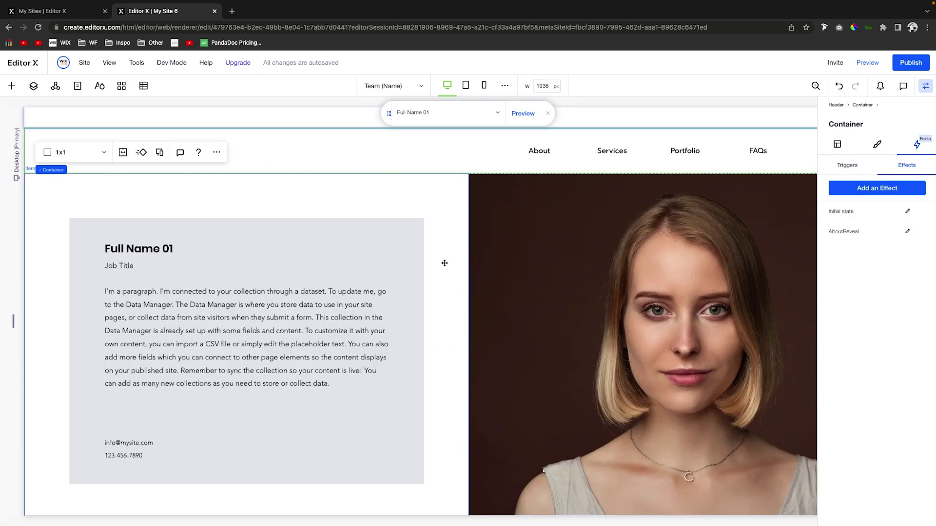
pyautogui.scroll(-3, 444, 263)
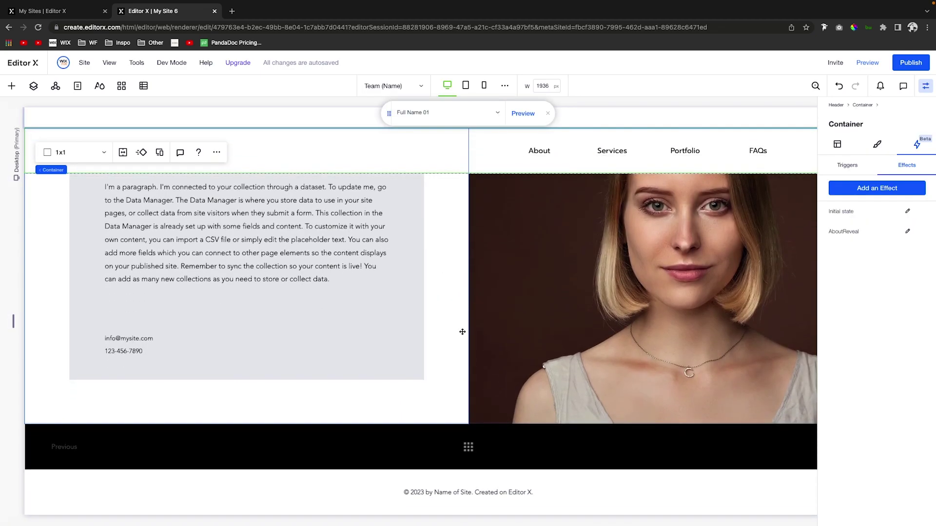
pyautogui.click(459, 420)
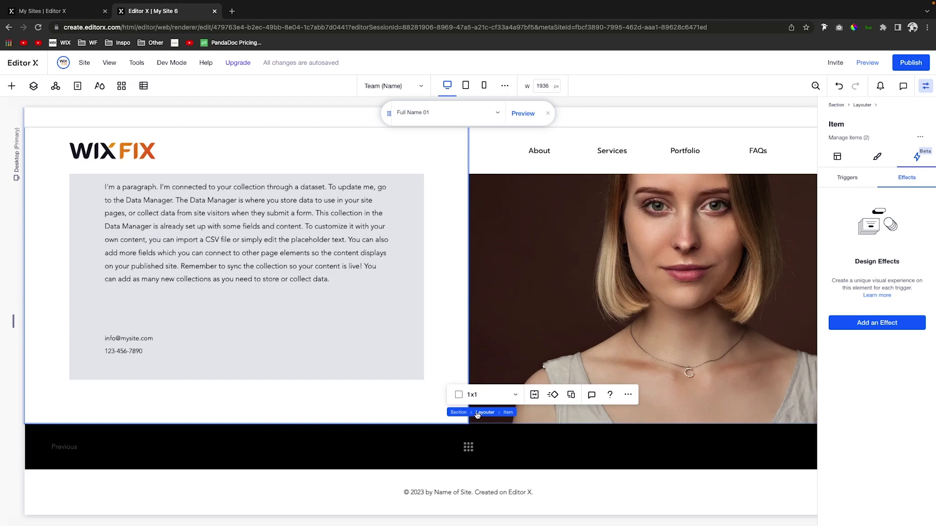
pyautogui.click(459, 414)
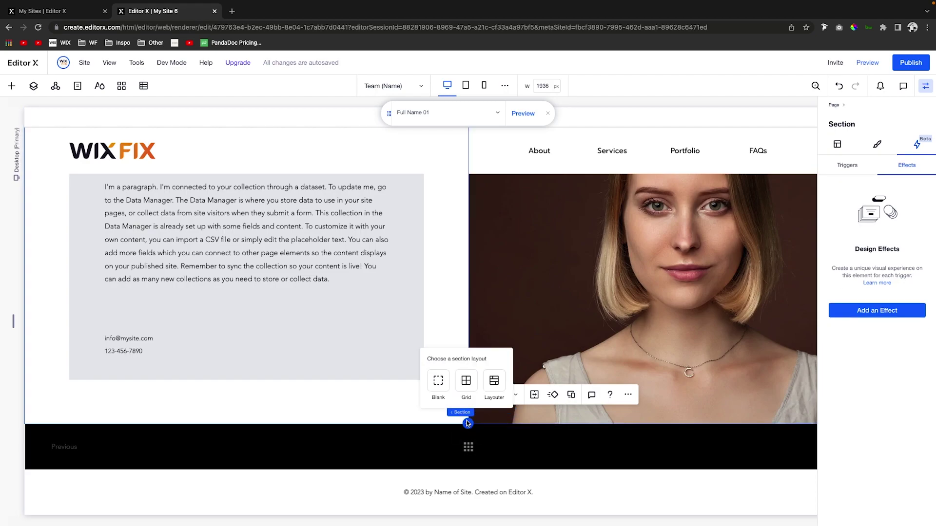
pyautogui.click(438, 383)
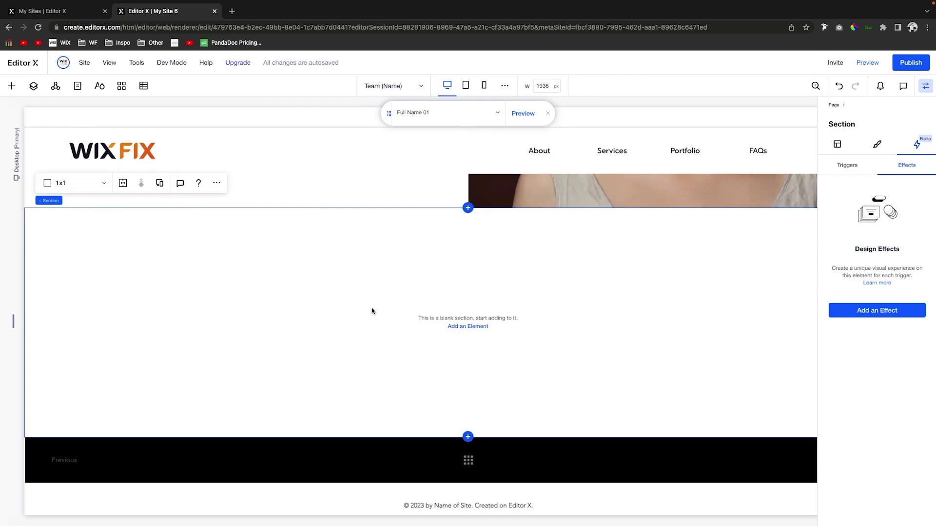
# - Add a Rich Content element from the CMS elements into the new blank section
pyautogui.click(11, 86)
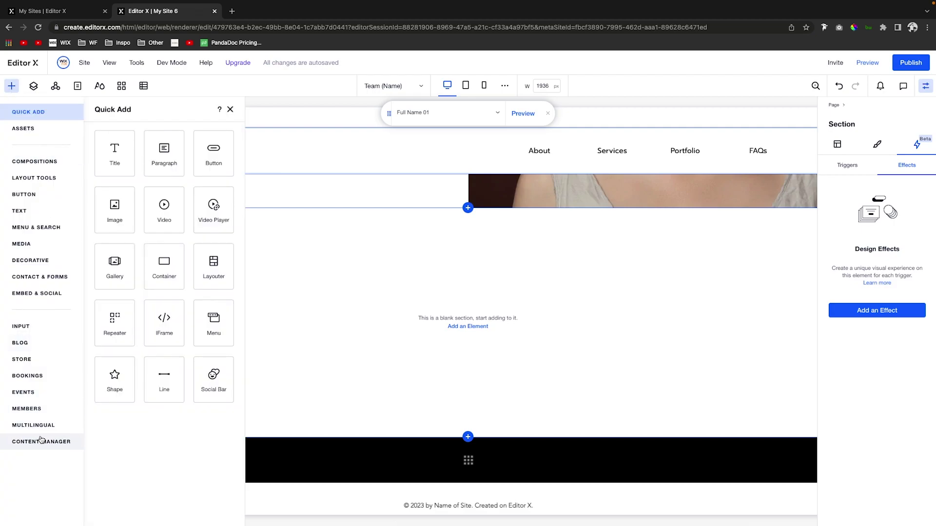
pyautogui.click(41, 441)
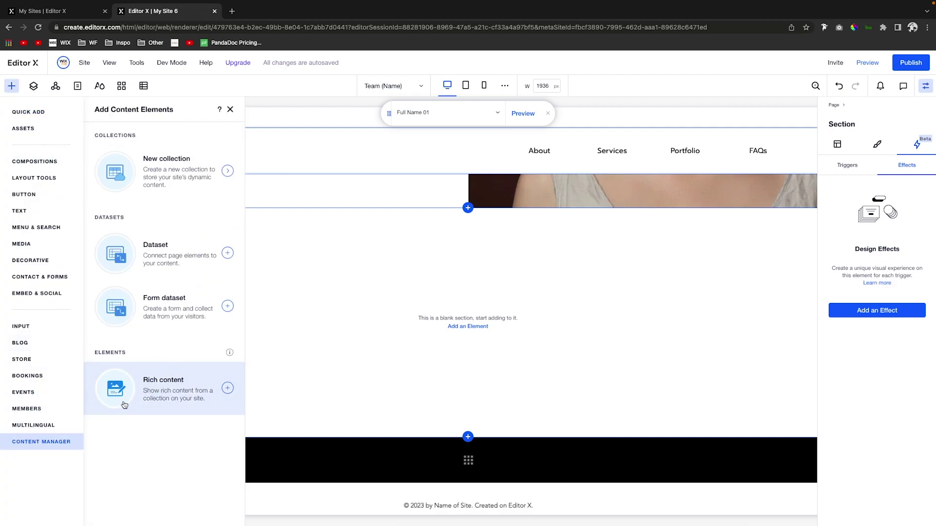
pyautogui.moveTo(164, 389)
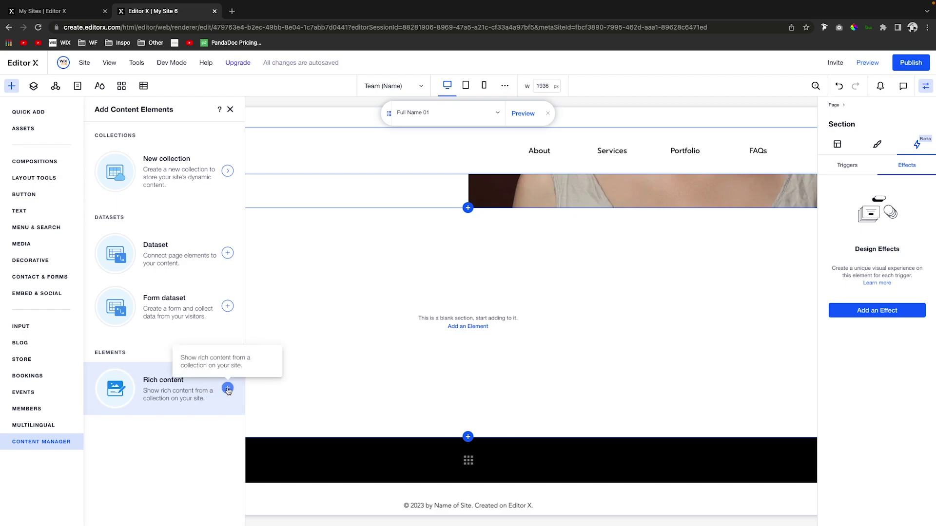
pyautogui.click(228, 390)
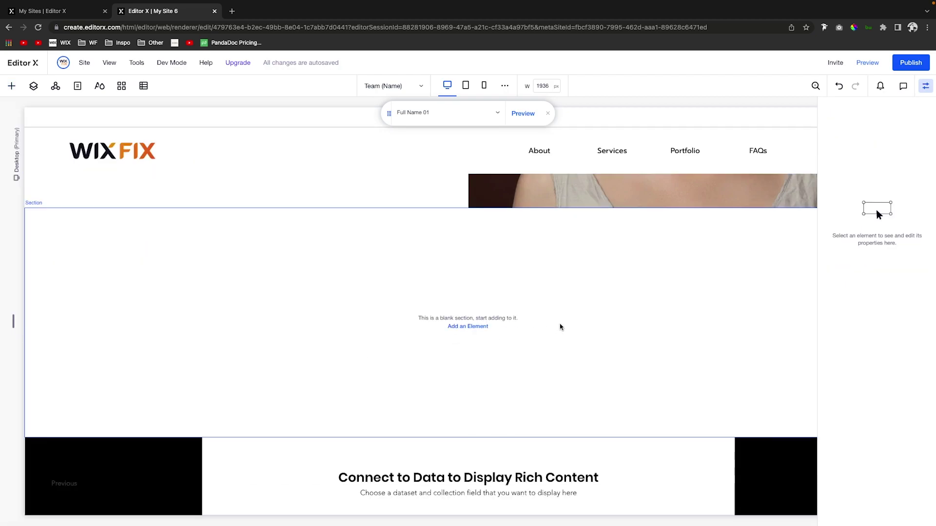
pyautogui.moveTo(248, 499); pyautogui.dragTo(270, 277)
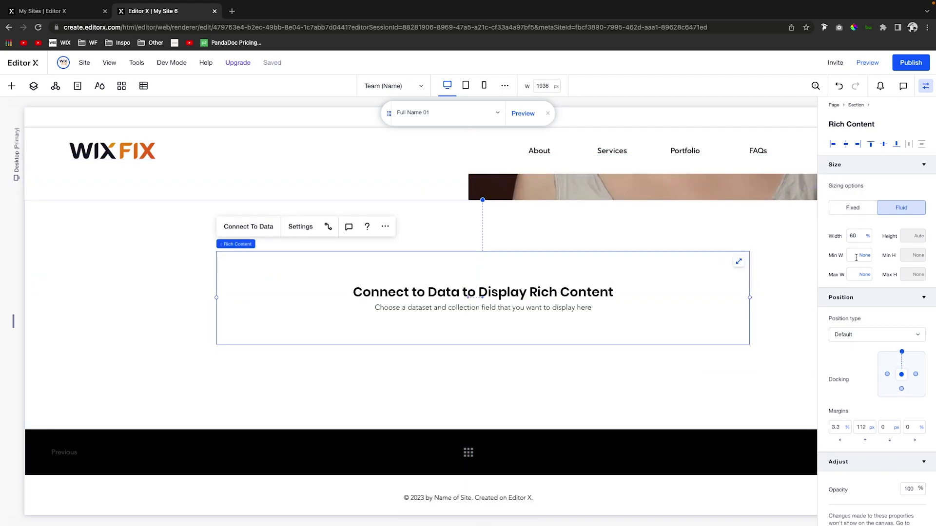
# - Set the Rich Content element to 90% width, aligned left and centred vertically
pyautogui.doubleClick(859, 238)
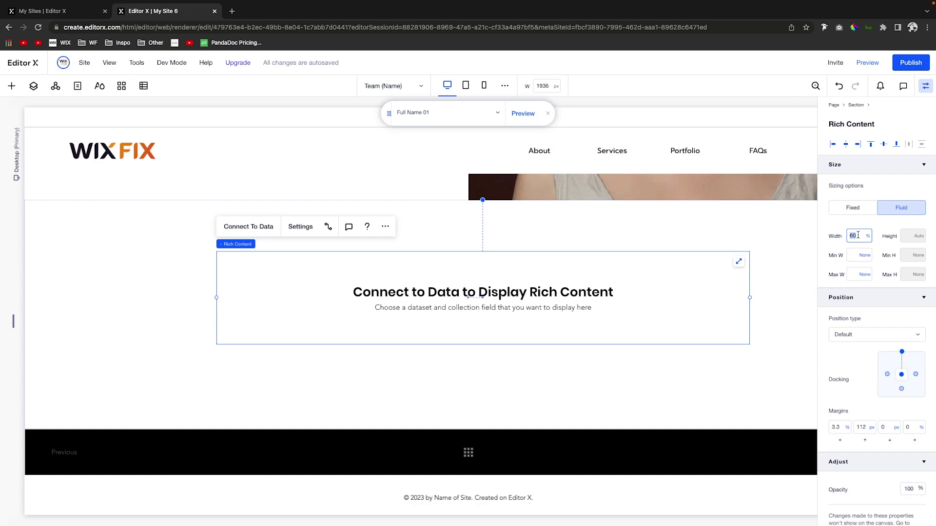
pyautogui.write('90')
pyautogui.press('Return')
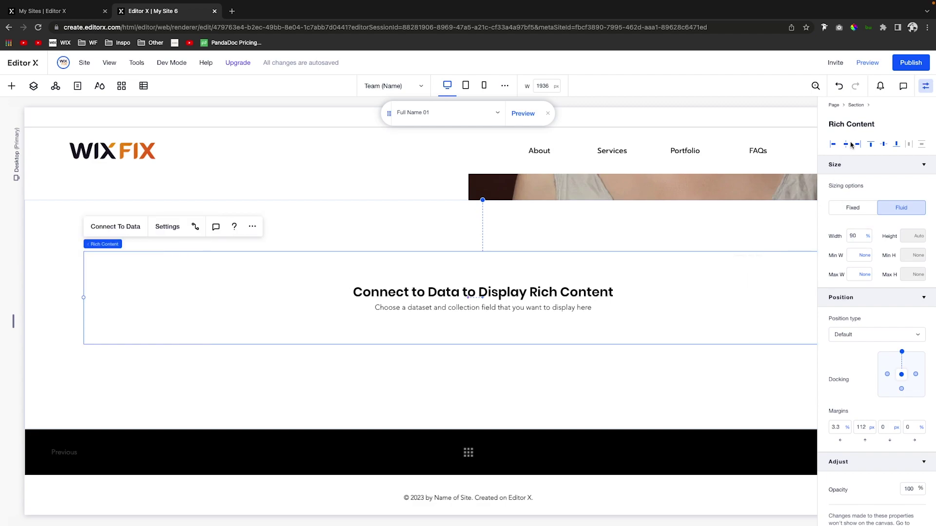
pyautogui.click(846, 145)
pyautogui.click(884, 145)
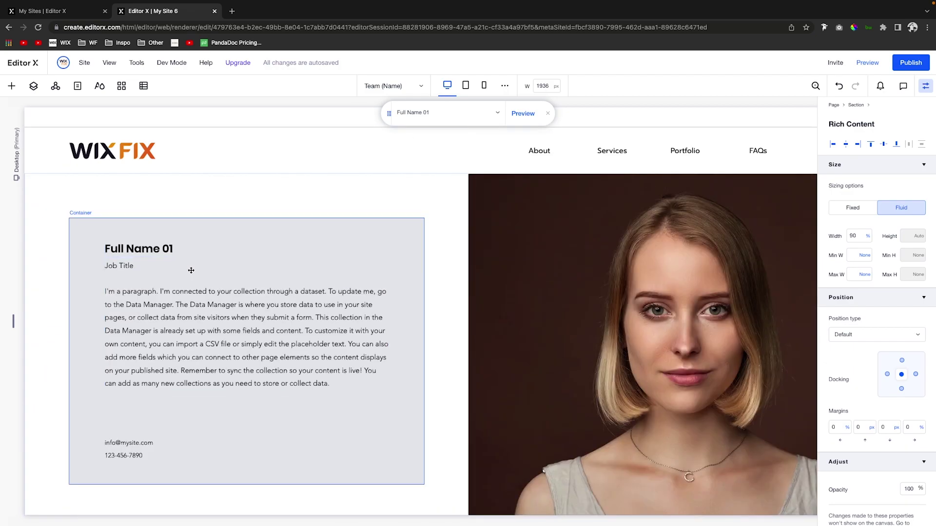
pyautogui.scroll(-5, 420, 314)
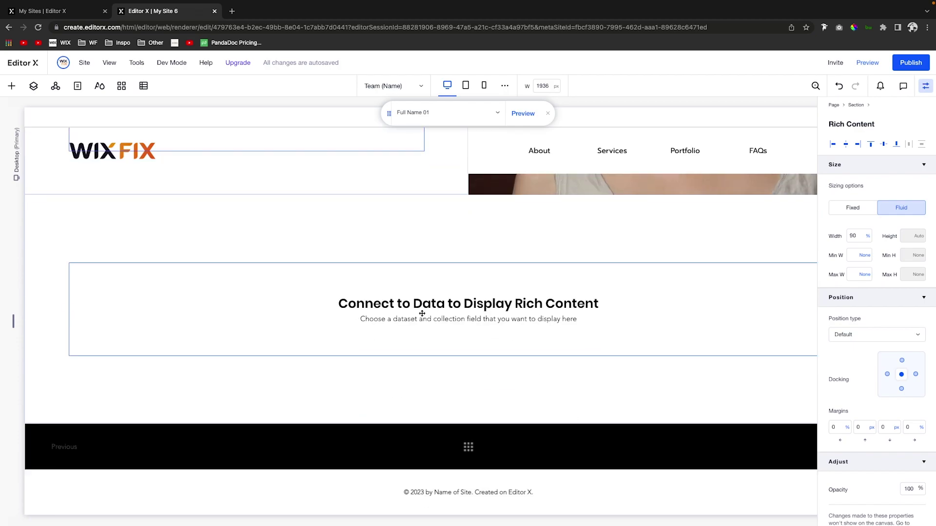
pyautogui.click(485, 319)
pyautogui.hscroll(2, 485, 322)
pyautogui.scroll(5, 485, 323)
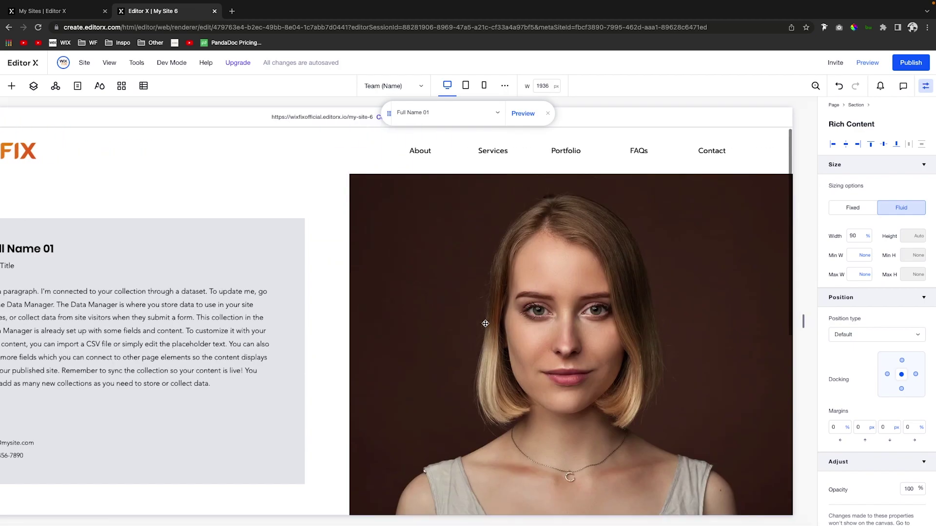
pyautogui.hscroll(-2, 485, 323)
# - Open the Team collection in the Content Manager and edit Full Name 01's Rich Content field
pyautogui.click(144, 86)
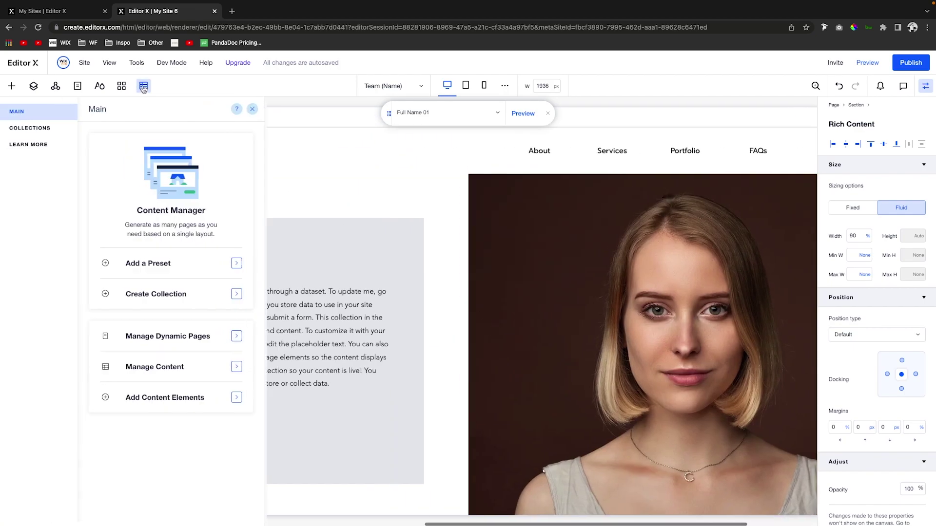
pyautogui.click(24, 128)
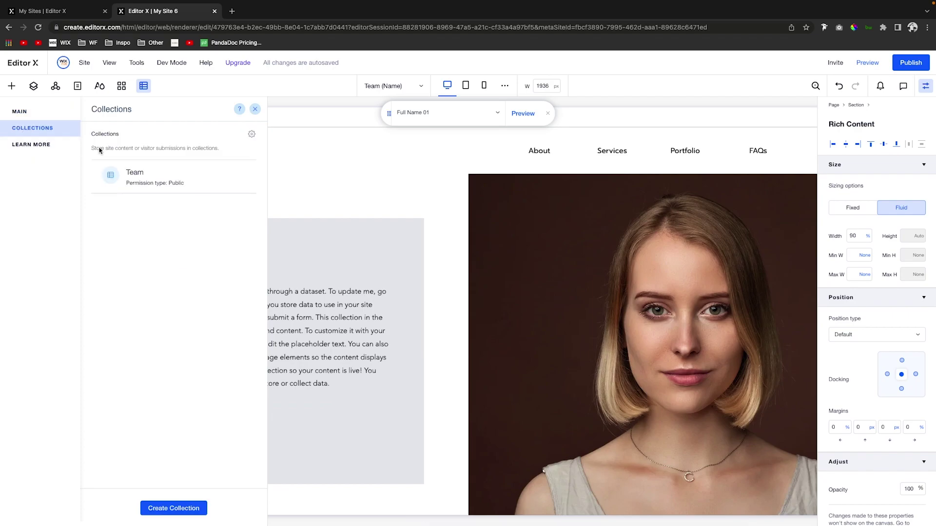
pyautogui.click(163, 182)
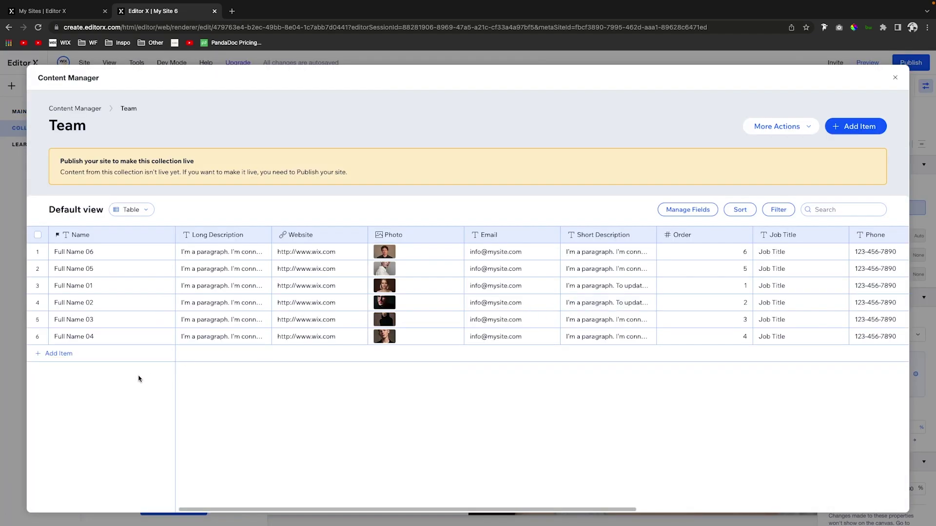
pyautogui.hscroll(5, 168, 285)
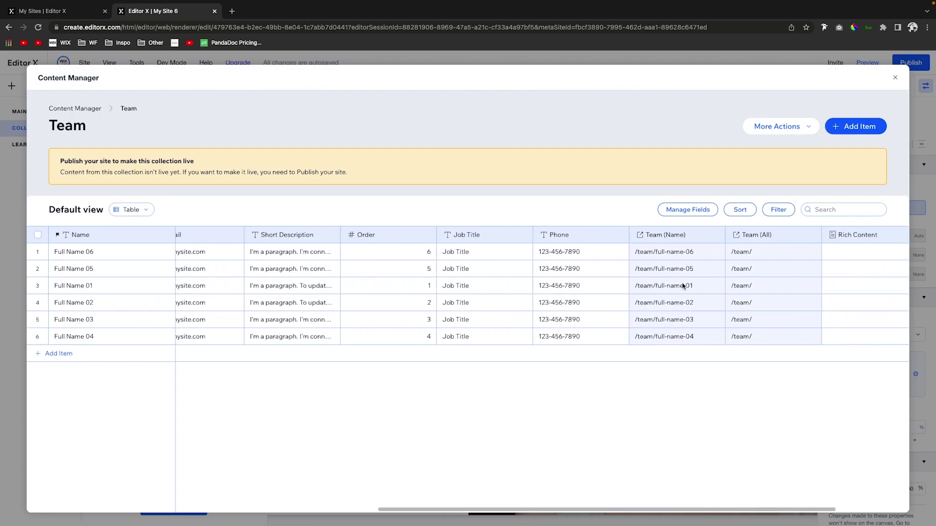
pyautogui.click(841, 288)
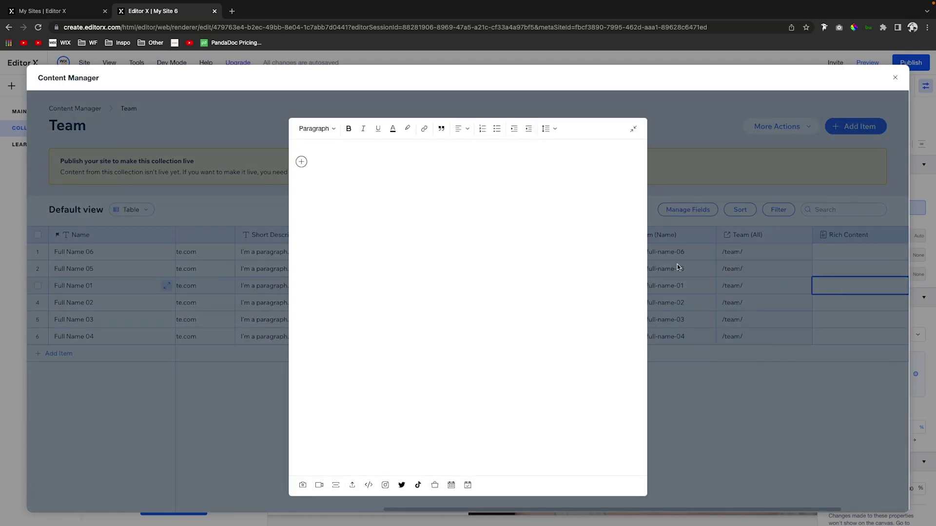
pyautogui.write('Hell')
pyautogui.write('o')
# - Fill the field with Hello, an Unsplash desk photo and Some More Text, then return to the page
pyautogui.press('Return')
pyautogui.click(301, 182)
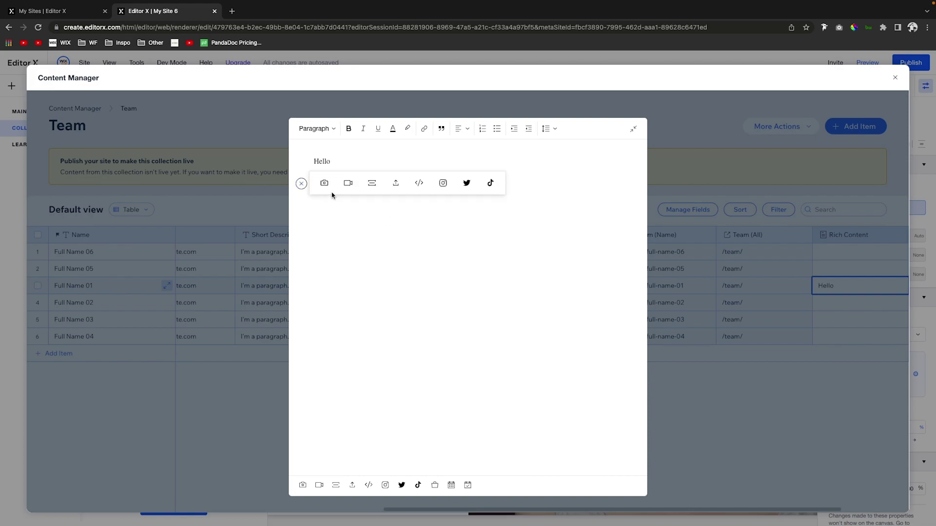
pyautogui.click(322, 186)
pyautogui.doubleClick(237, 234)
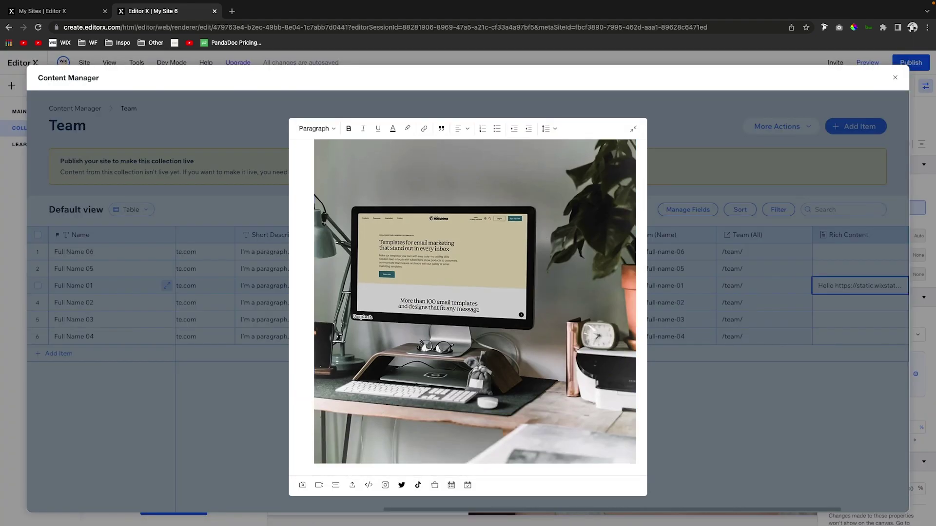
pyautogui.write('Some More ')
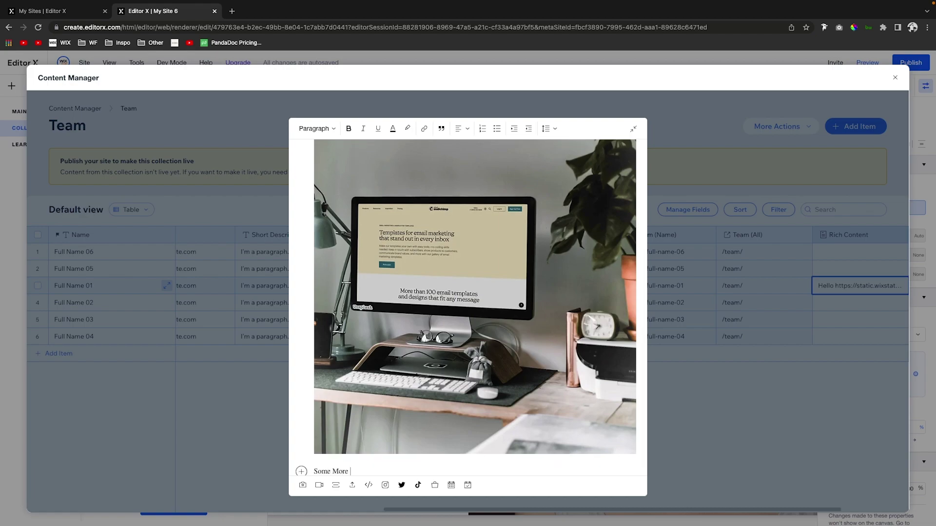
pyautogui.write('Text')
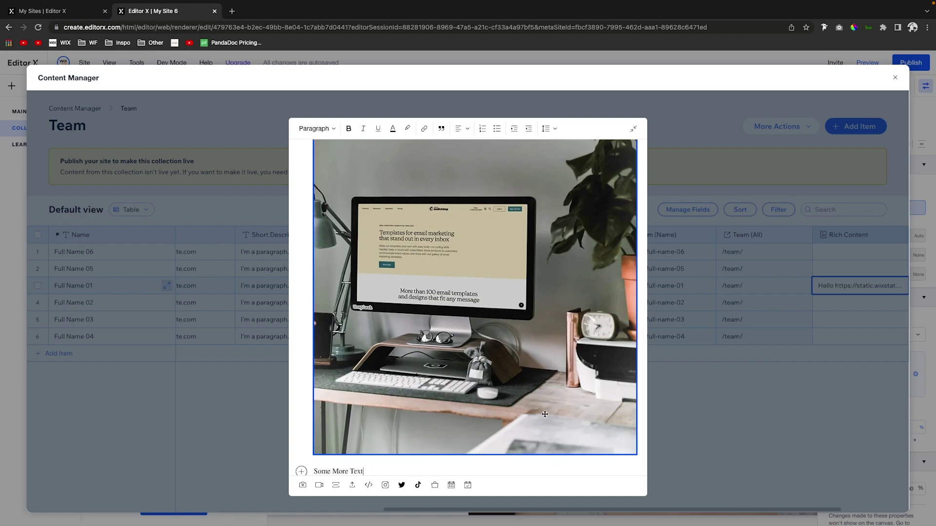
pyautogui.click(635, 129)
pyautogui.hscroll(3, 786, 299)
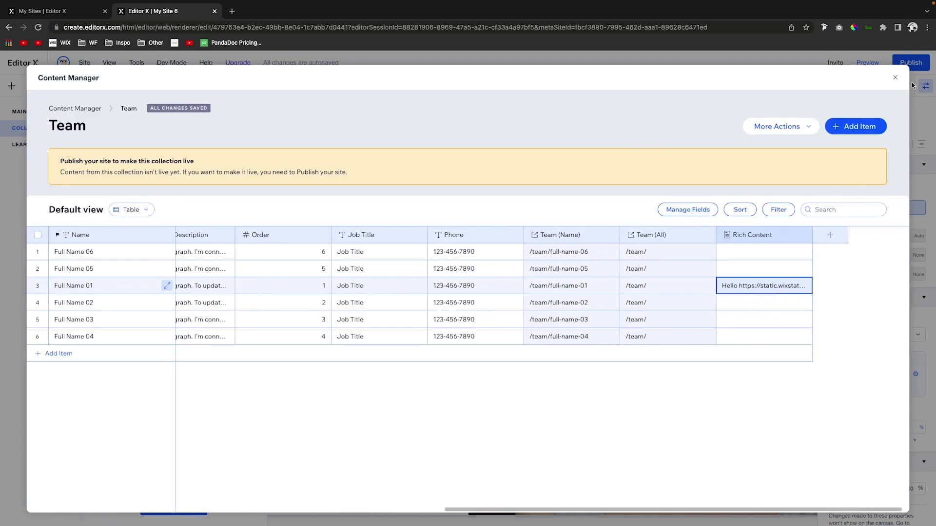
pyautogui.click(897, 78)
pyautogui.scroll(-5, 527, 303)
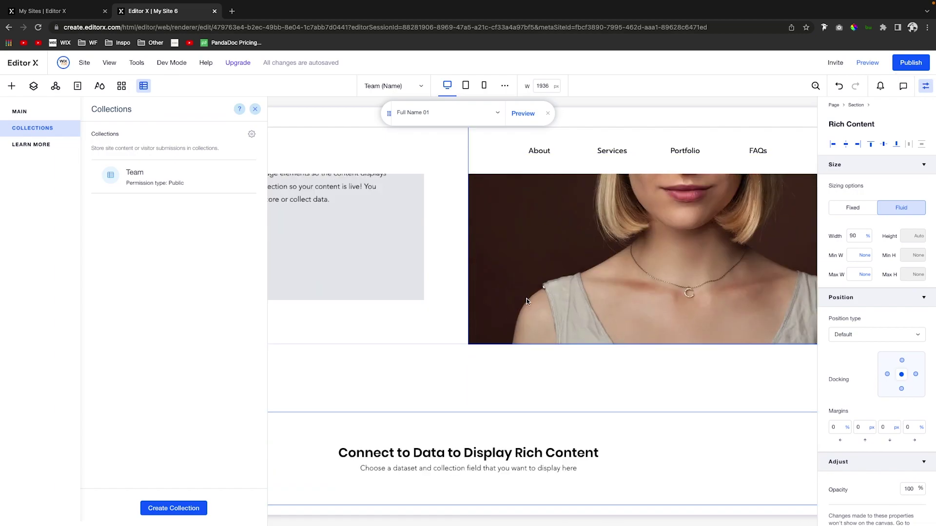
pyautogui.scroll(-2, 527, 302)
# - Connect the Rich Content element to the Team dataset's Rich Content (Rich Content) field
pyautogui.click(431, 248)
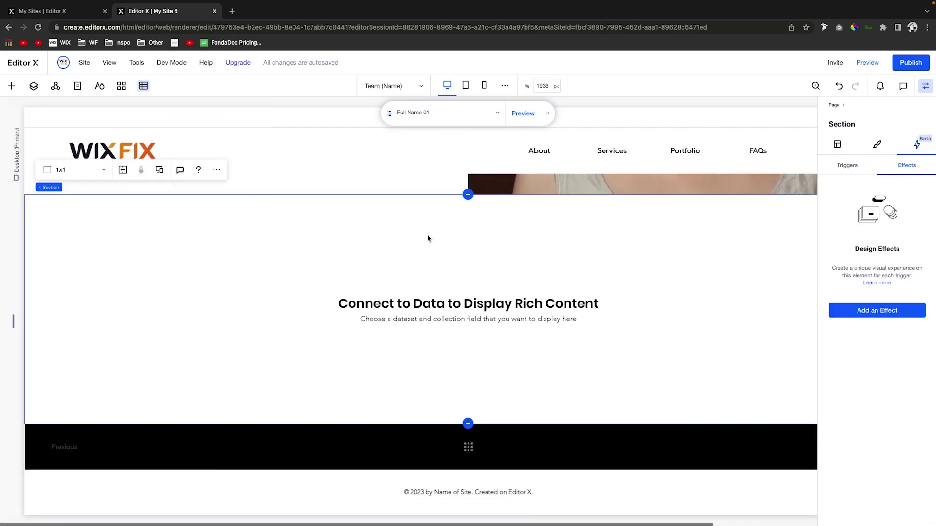
pyautogui.click(471, 298)
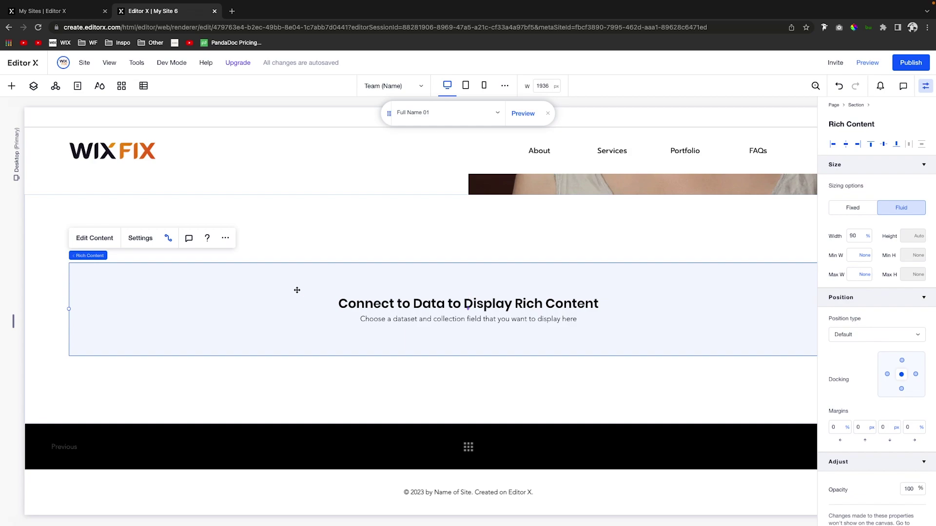
pyautogui.click(168, 238)
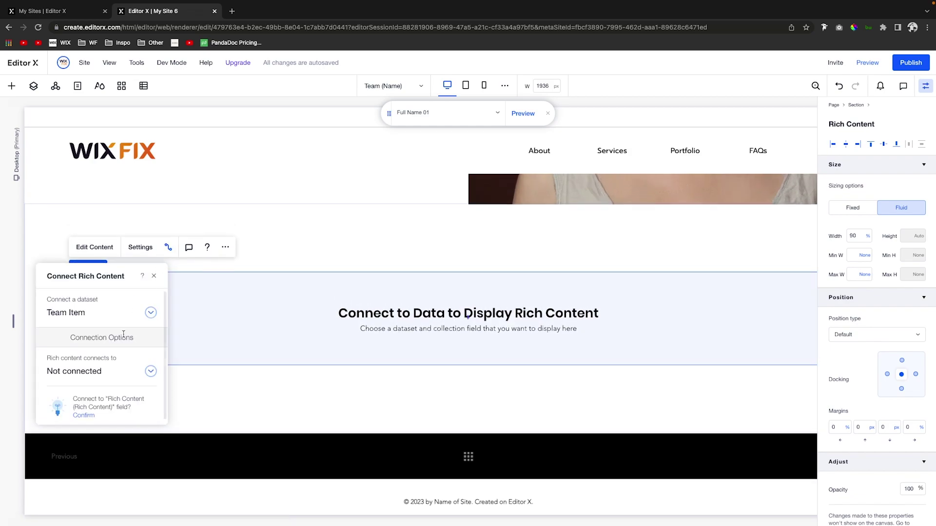
pyautogui.click(77, 370)
pyautogui.scroll(-3, 99, 342)
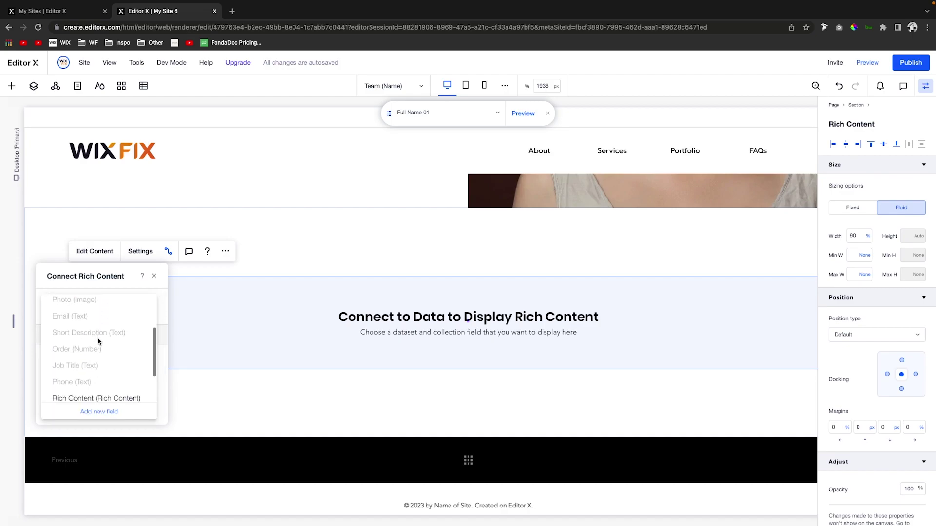
pyautogui.scroll(-1, 97, 355)
pyautogui.click(93, 367)
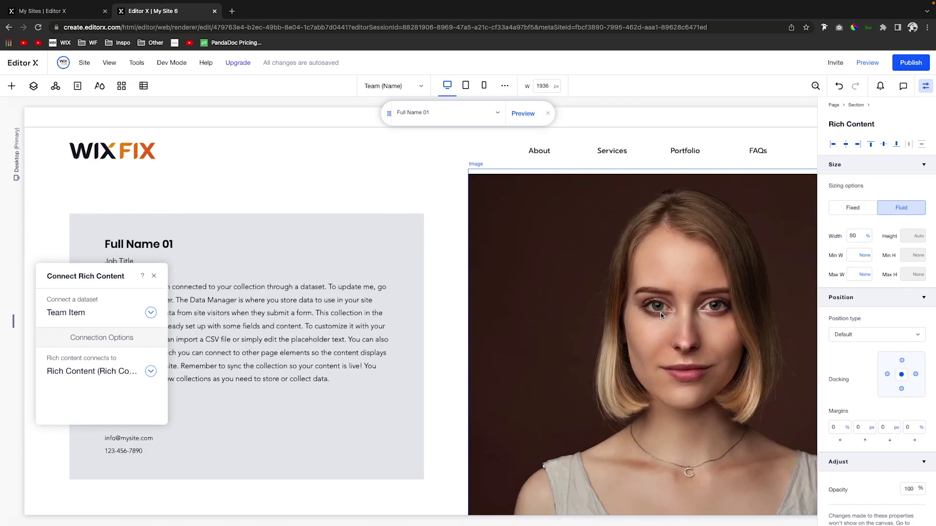
pyautogui.scroll(-3, 324, 313)
pyautogui.scroll(-1, 331, 331)
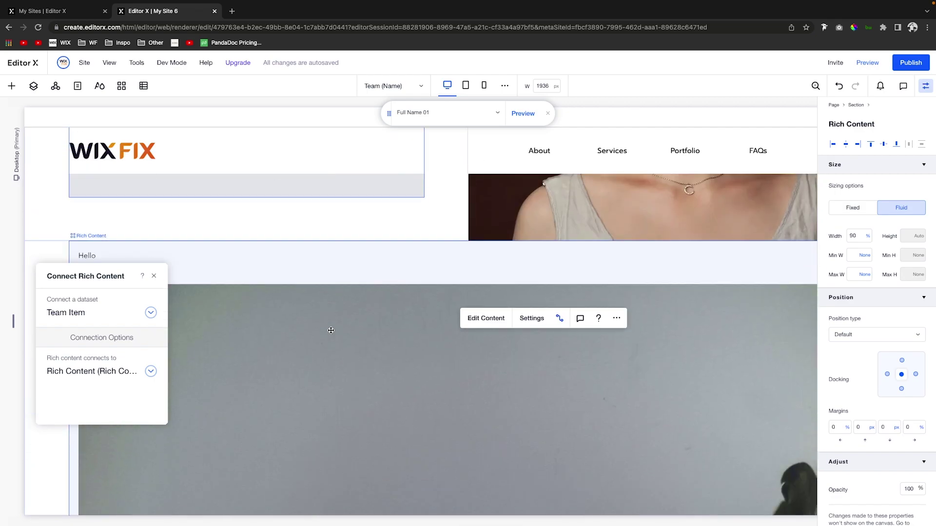
pyautogui.scroll(-1, 331, 330)
pyautogui.scroll(-2, 357, 254)
pyautogui.scroll(-3, 357, 254)
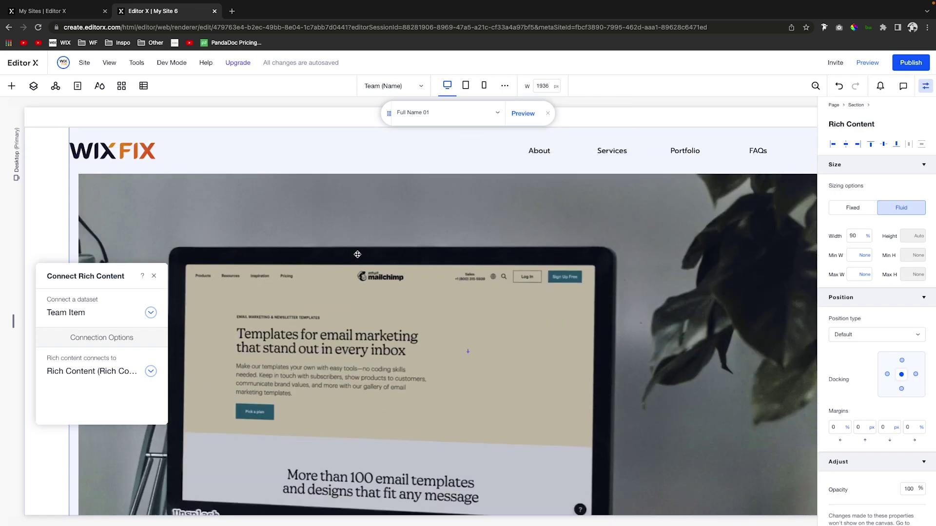
pyautogui.scroll(-3, 357, 254)
pyautogui.scroll(-2, 356, 254)
# - Close the Connect Rich Content panel, leaving the element showing the connected content
pyautogui.click(154, 276)
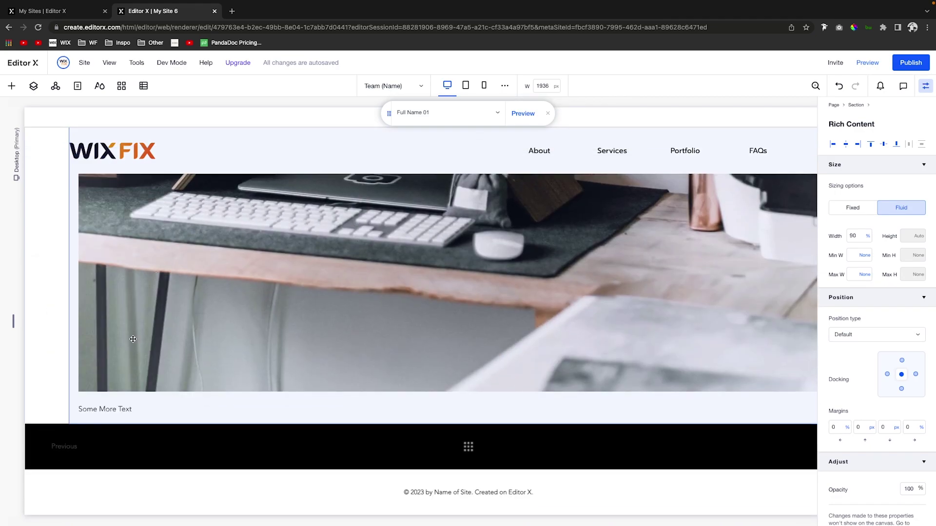
pyautogui.scroll(2, 397, 340)
pyautogui.scroll(3, 409, 329)
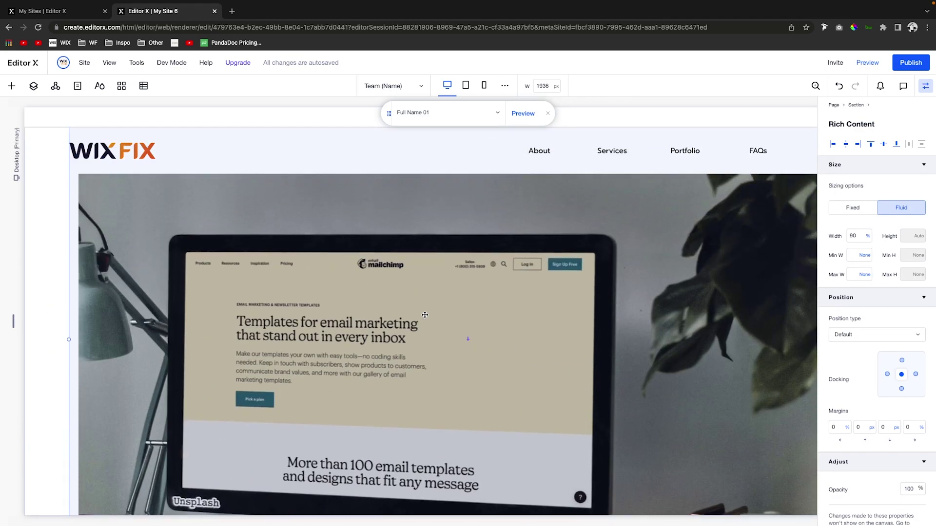
pyautogui.scroll(3, 421, 319)
pyautogui.scroll(2, 424, 314)
pyautogui.scroll(3, 425, 315)
pyautogui.scroll(-2, 424, 314)
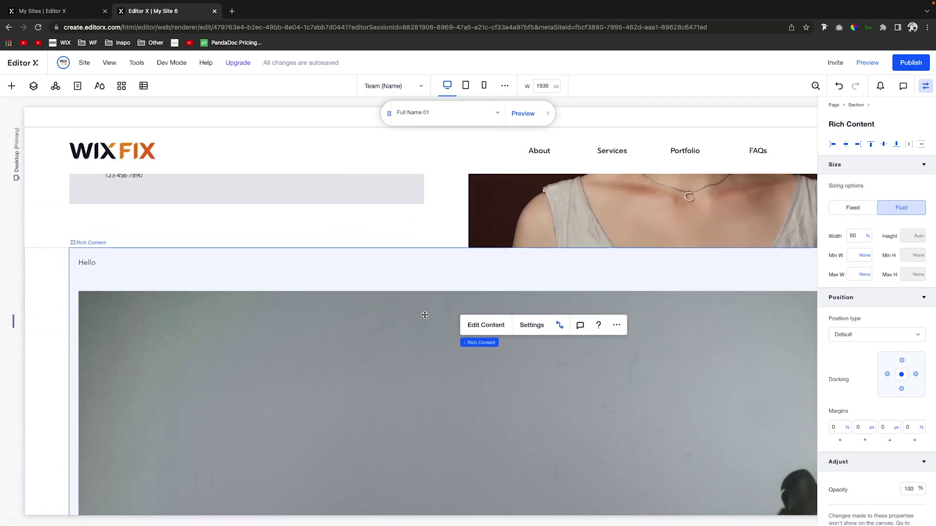
# - Change the Rich Content element's width from 90% to 50%
pyautogui.click(858, 235)
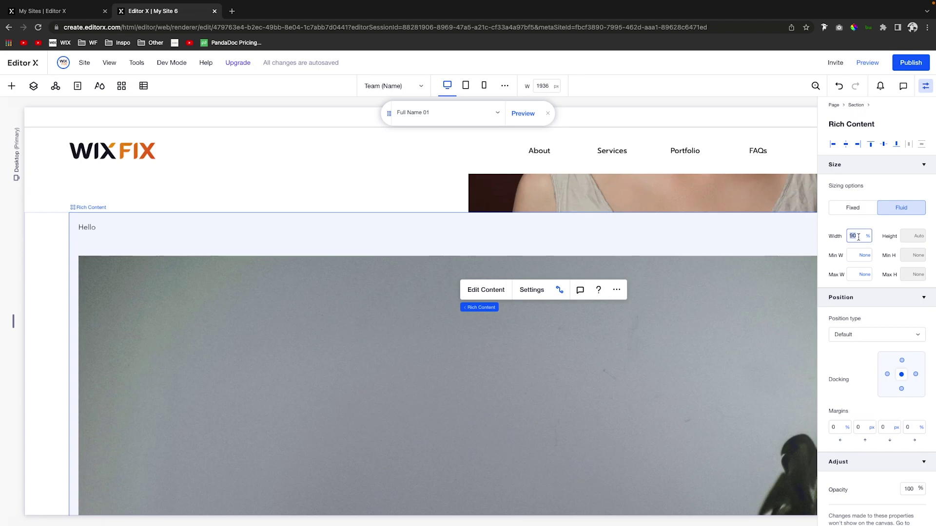
pyautogui.write('50')
pyautogui.press('Return')
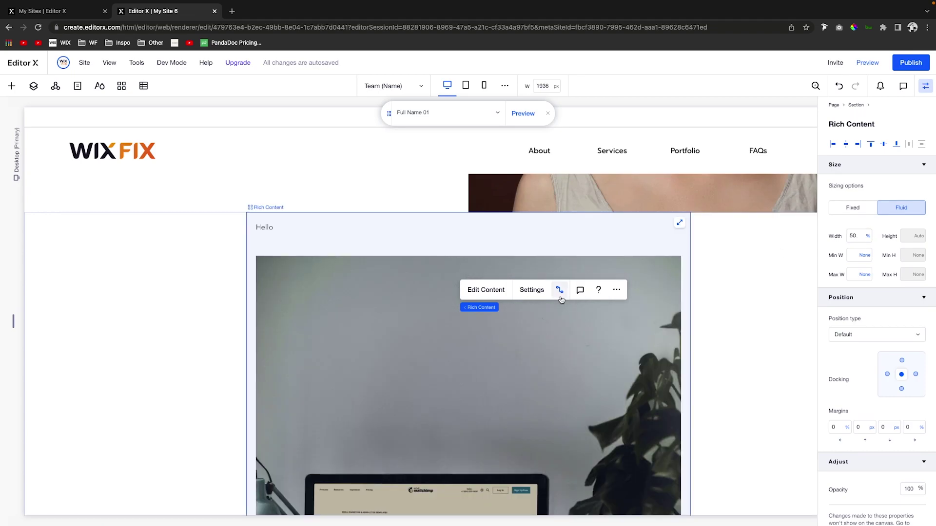
pyautogui.scroll(-3, 517, 372)
pyautogui.scroll(-2, 516, 374)
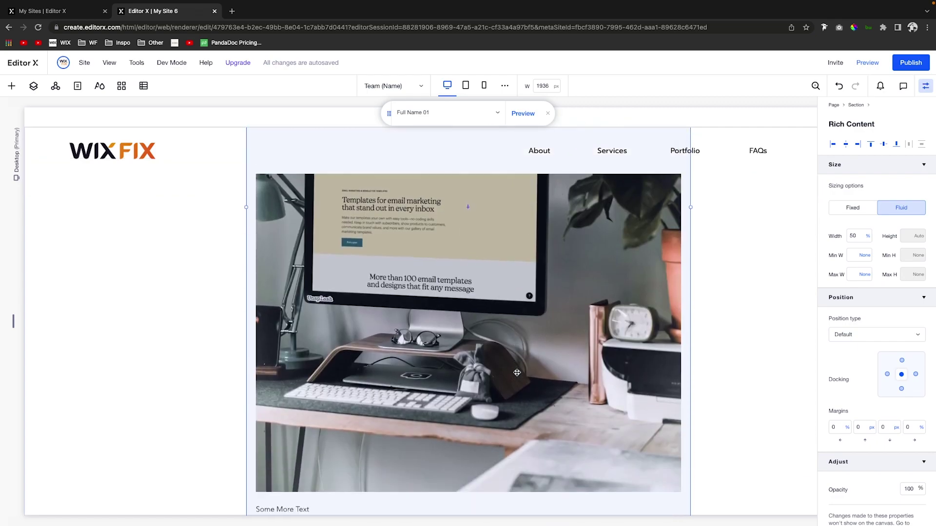
pyautogui.scroll(3, 517, 373)
pyautogui.scroll(3, 516, 373)
pyautogui.scroll(1, 517, 374)
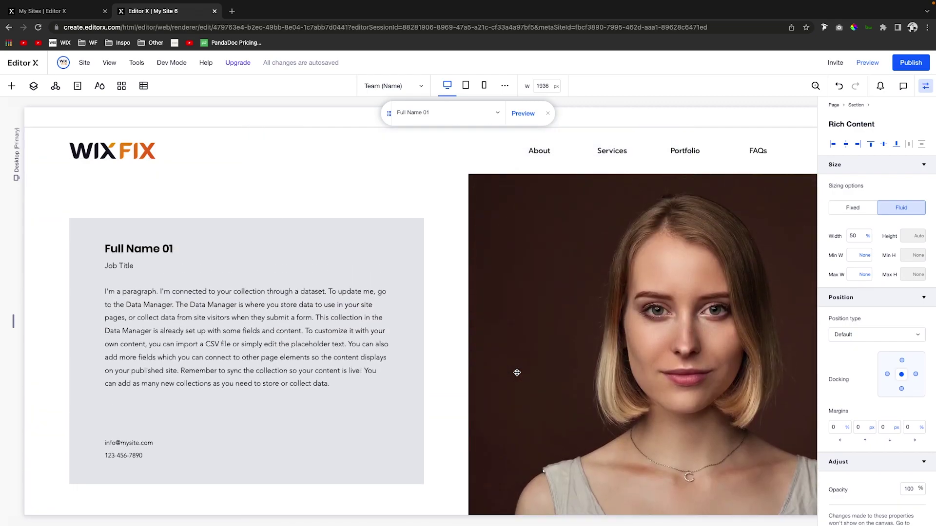